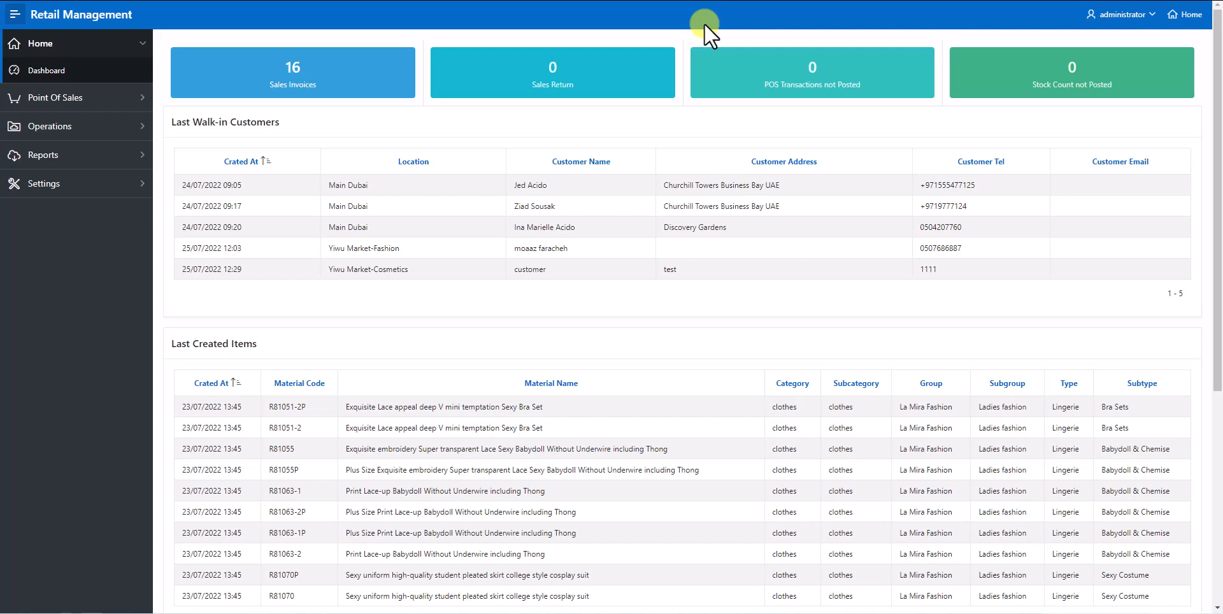
Open the purchase returns management page under purchasing operations and start a new purchase return.
click(143, 127)
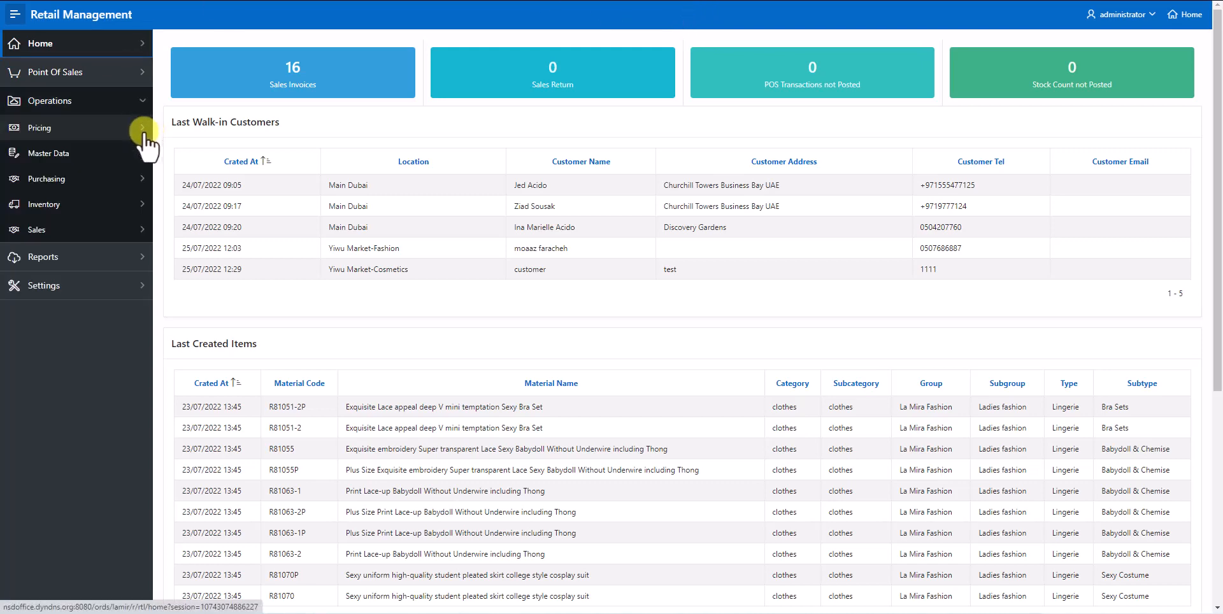
click(143, 180)
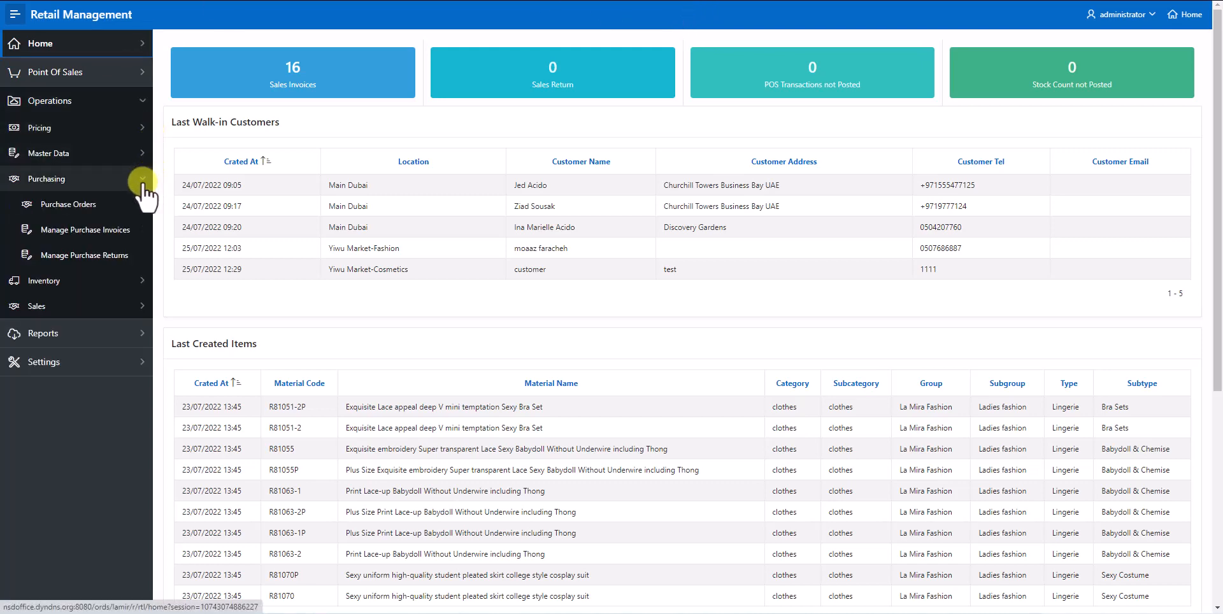
click(136, 256)
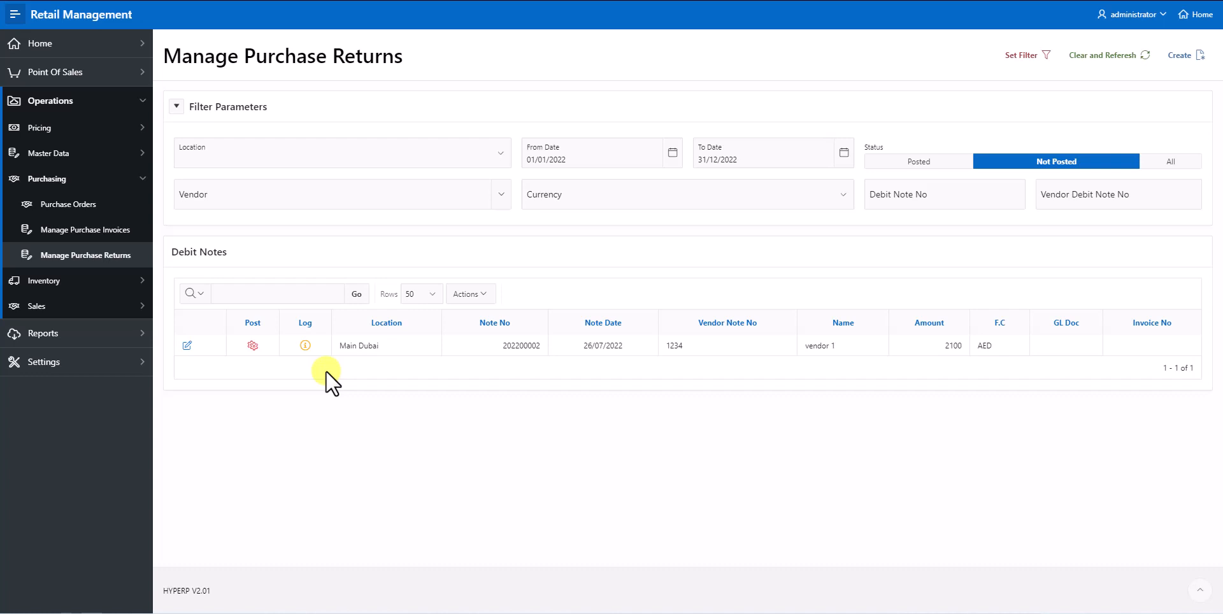
click(1185, 56)
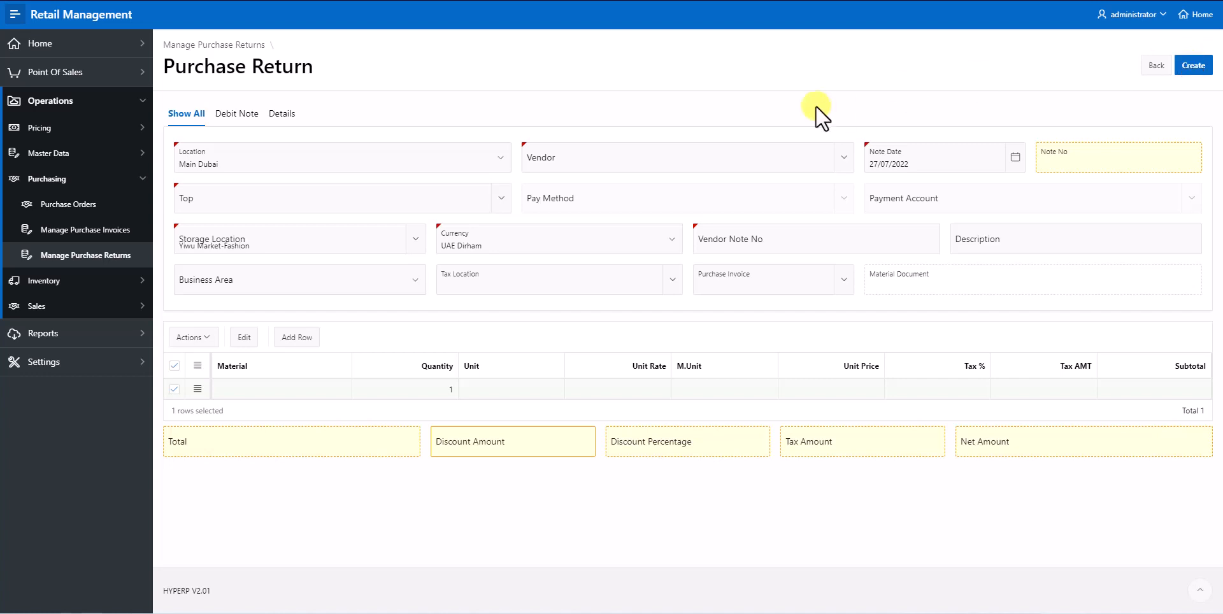
Set the return's location to Main Dubai, the vendor to vendor 1 and the note date to 26/07/2022.
click(442, 166)
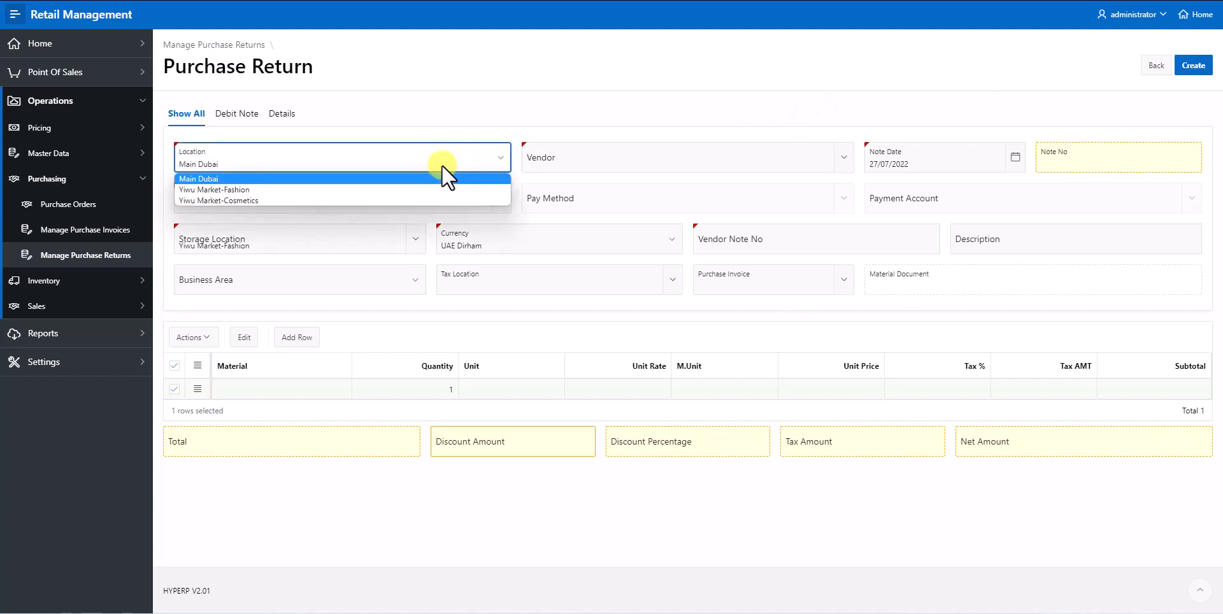
click(442, 165)
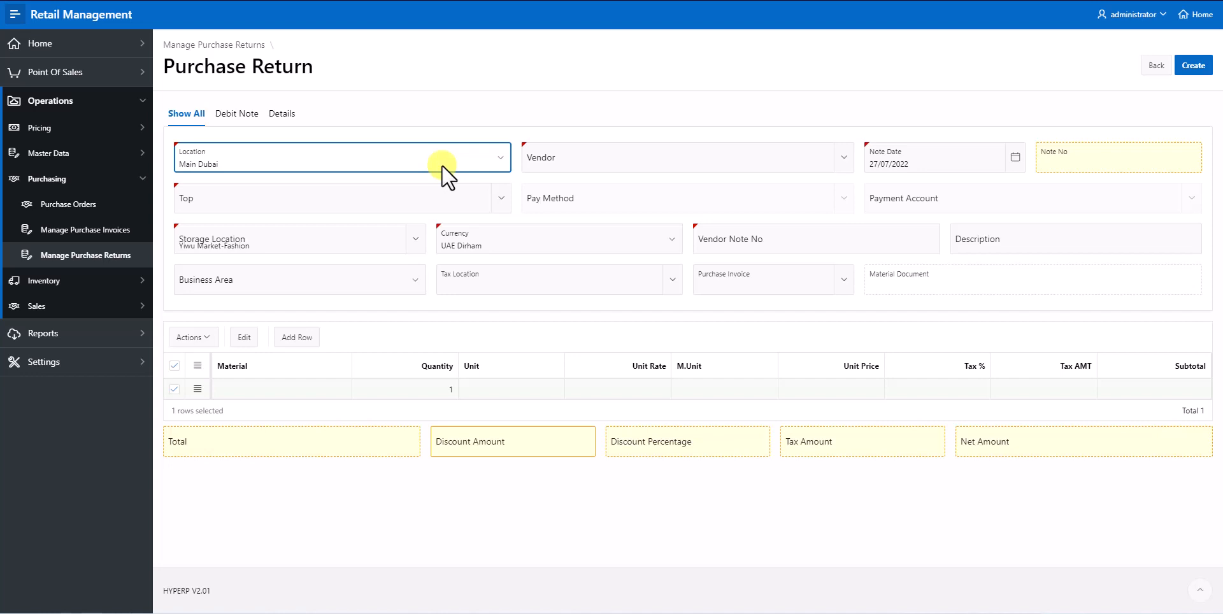
click(666, 158)
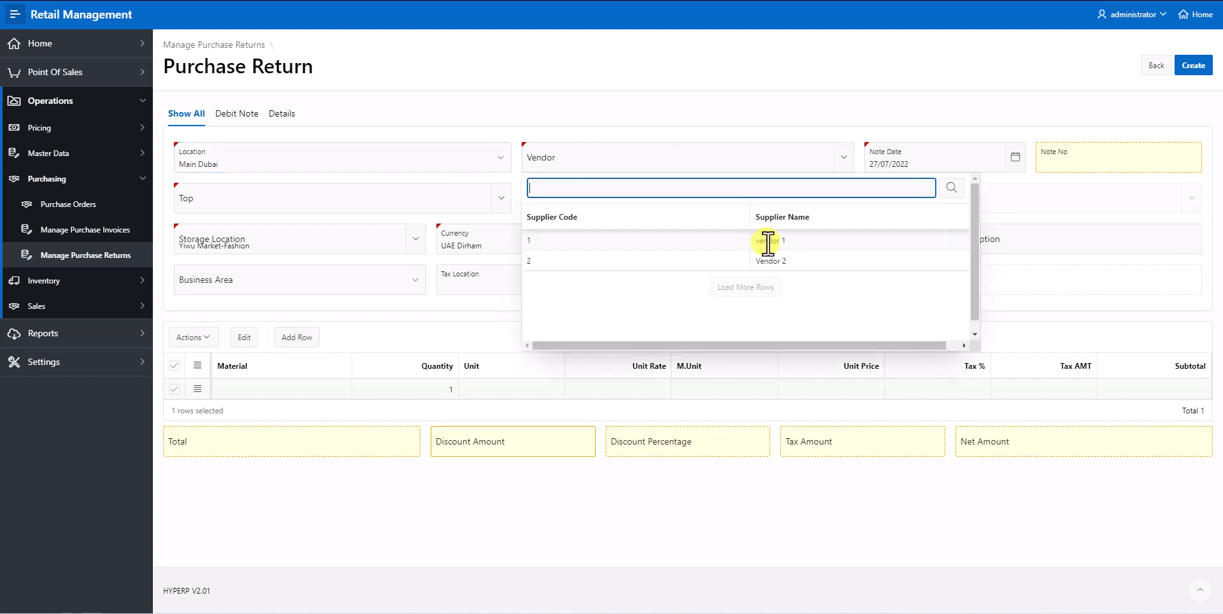
click(767, 240)
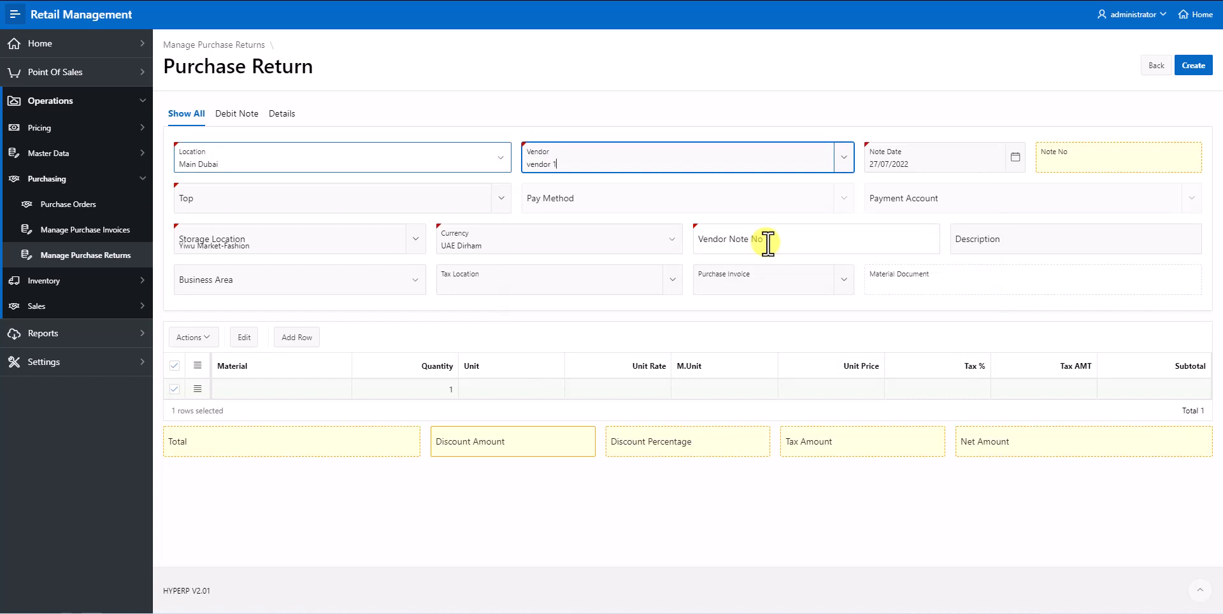
click(952, 162)
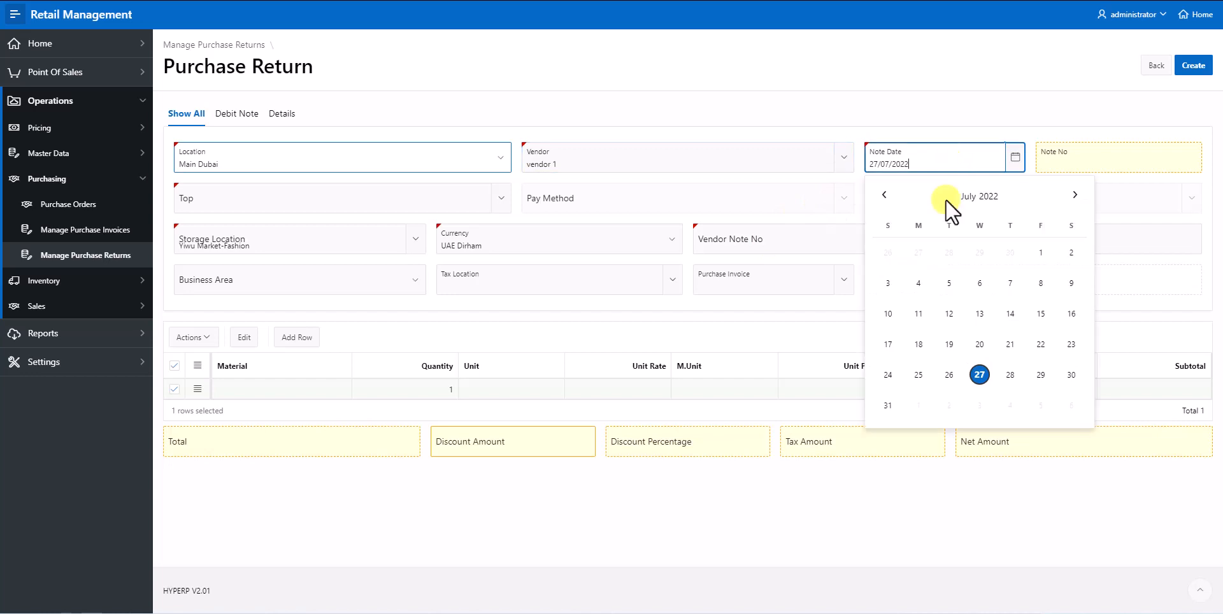
click(949, 376)
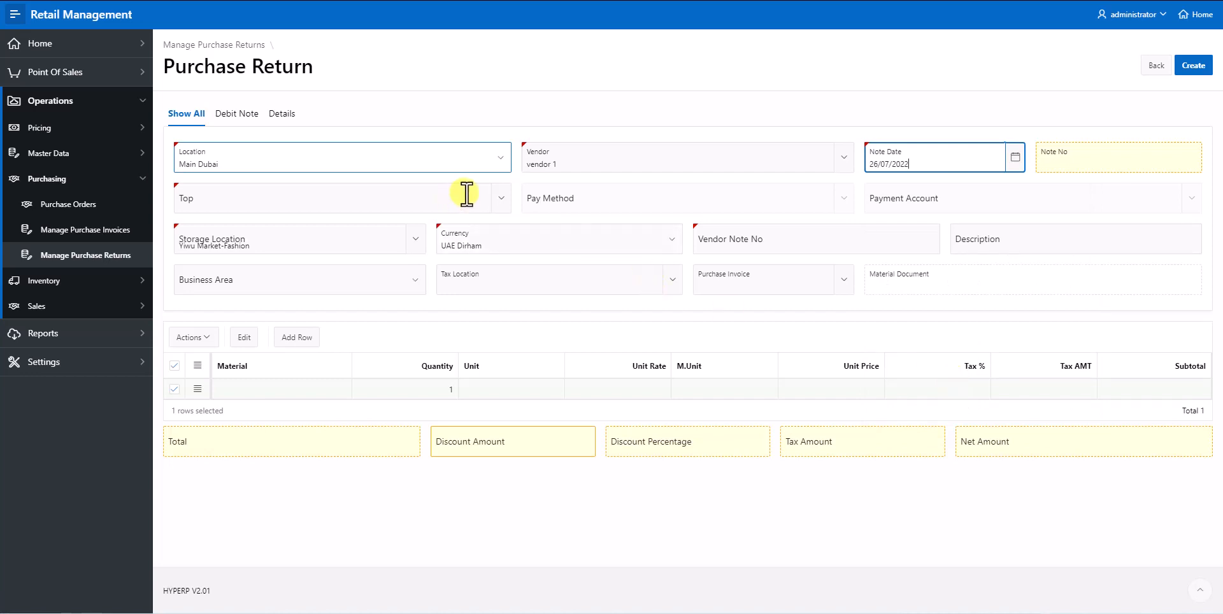
Set the terms of payment to Cash, the pay method to CASH and the payment account to Main cash.
click(495, 200)
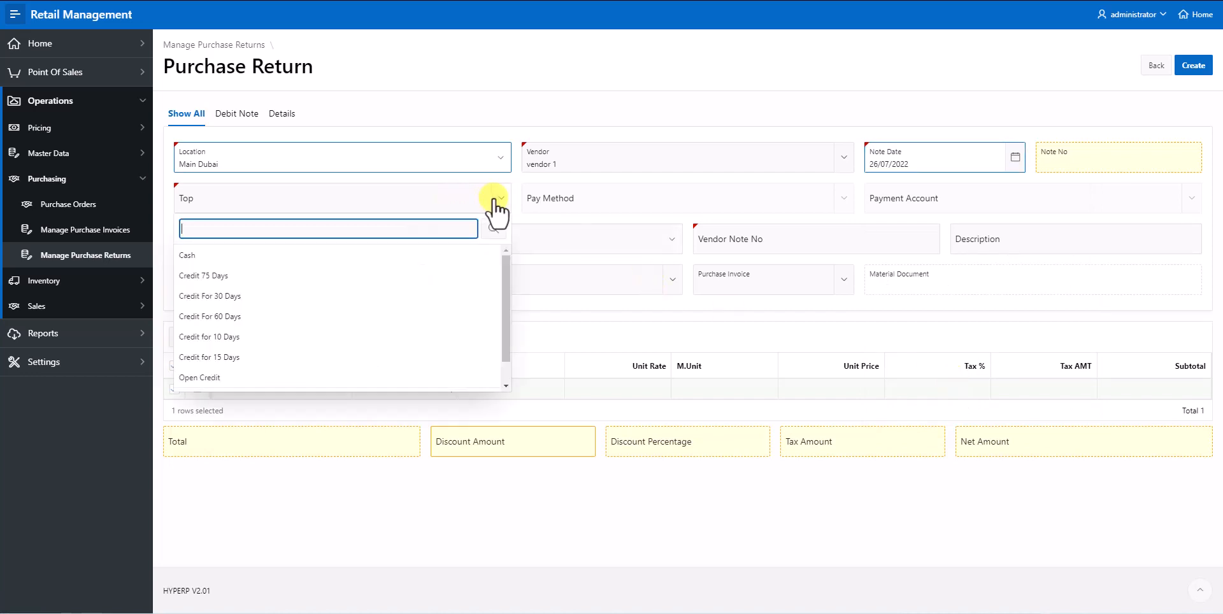
click(387, 254)
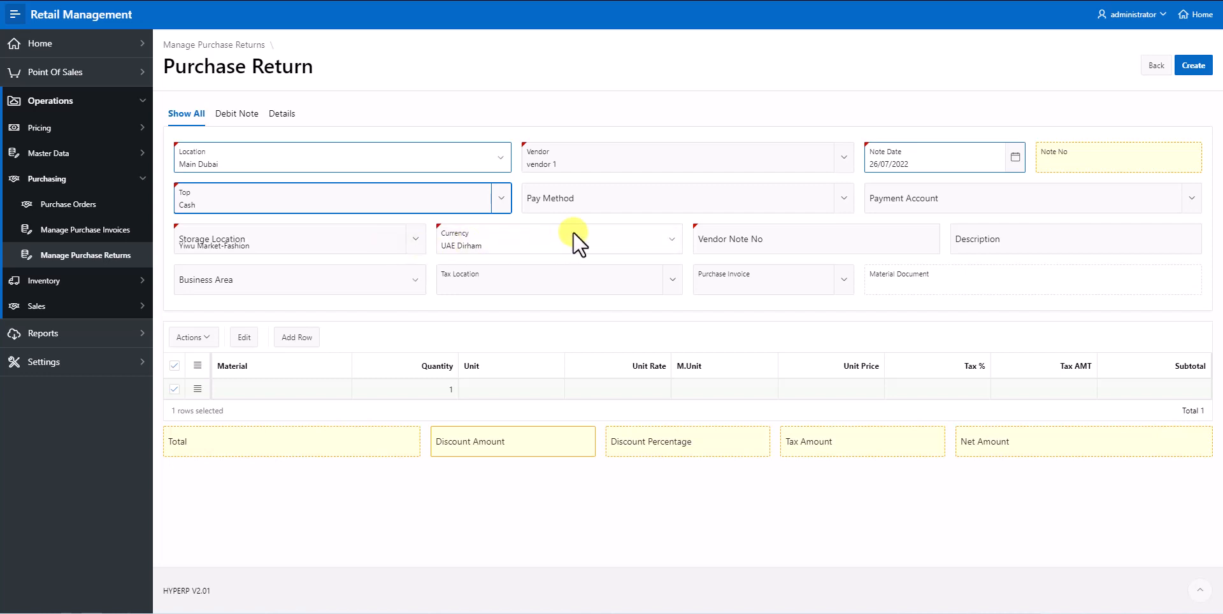
click(652, 204)
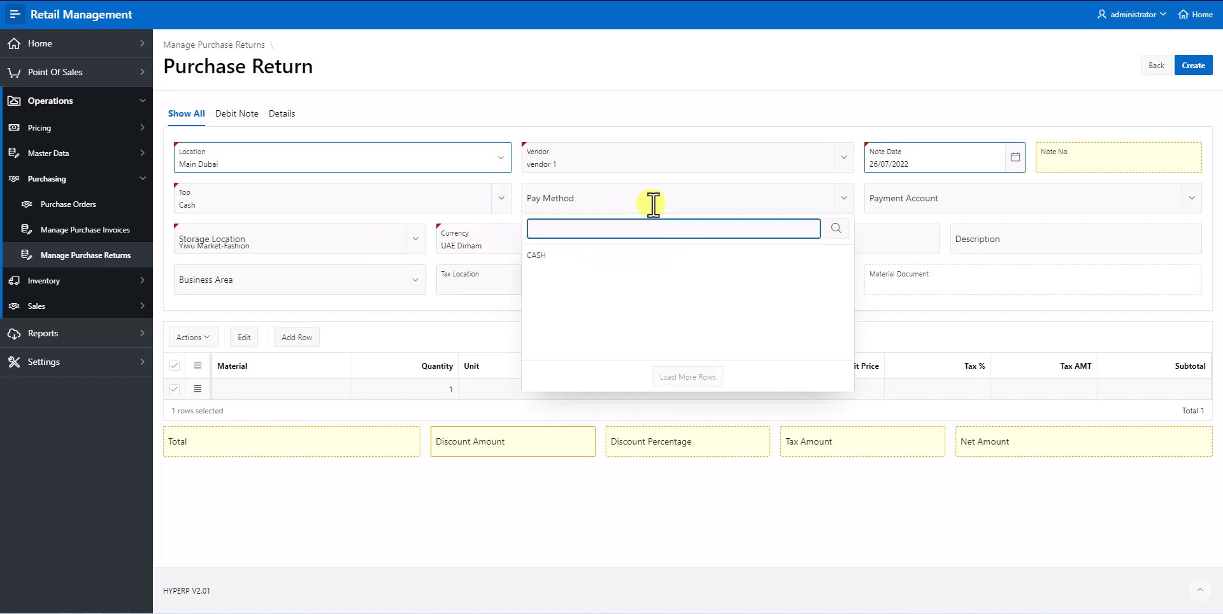
click(609, 256)
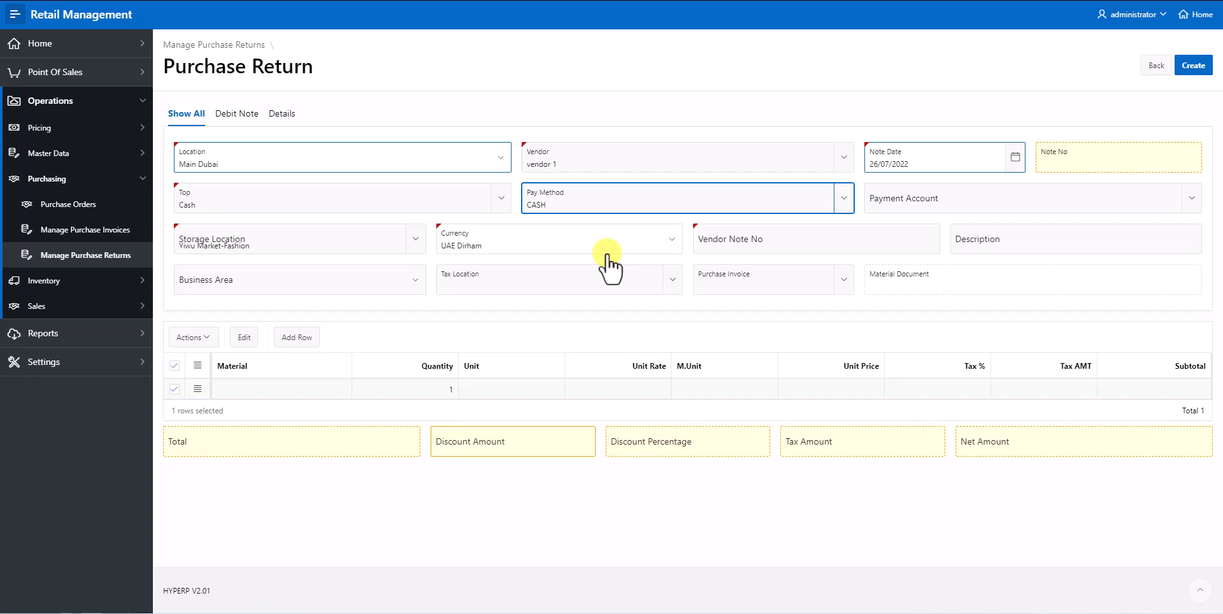
click(956, 204)
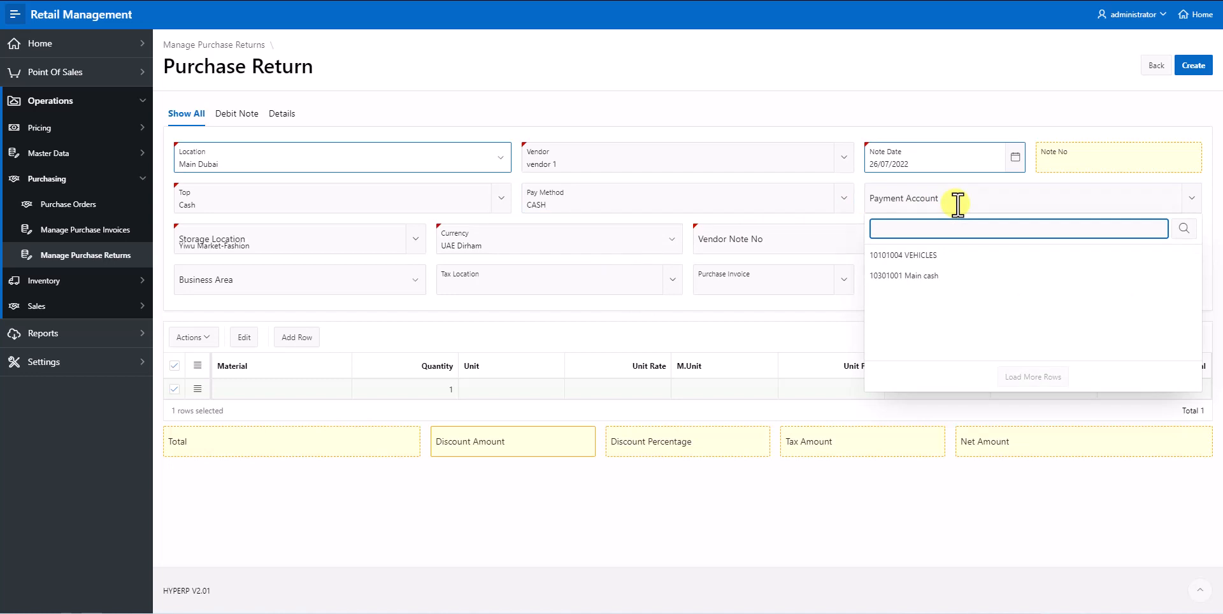
click(933, 281)
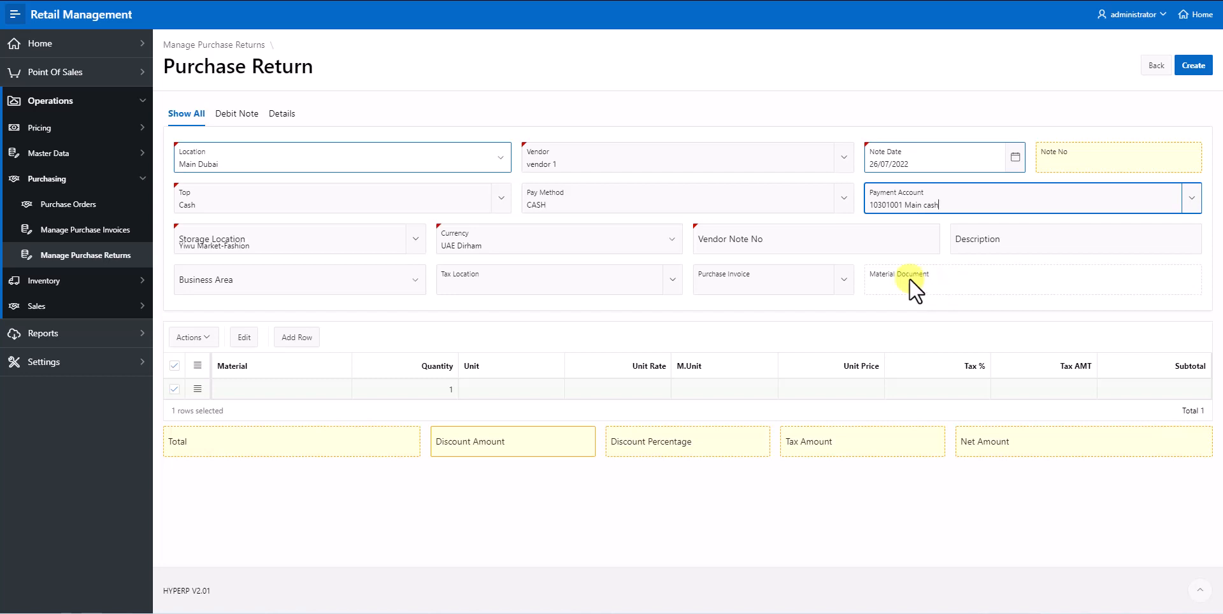
Choose Yiwu Market-Fashion as the storage location and keep UAE Dirham as the currency.
click(352, 238)
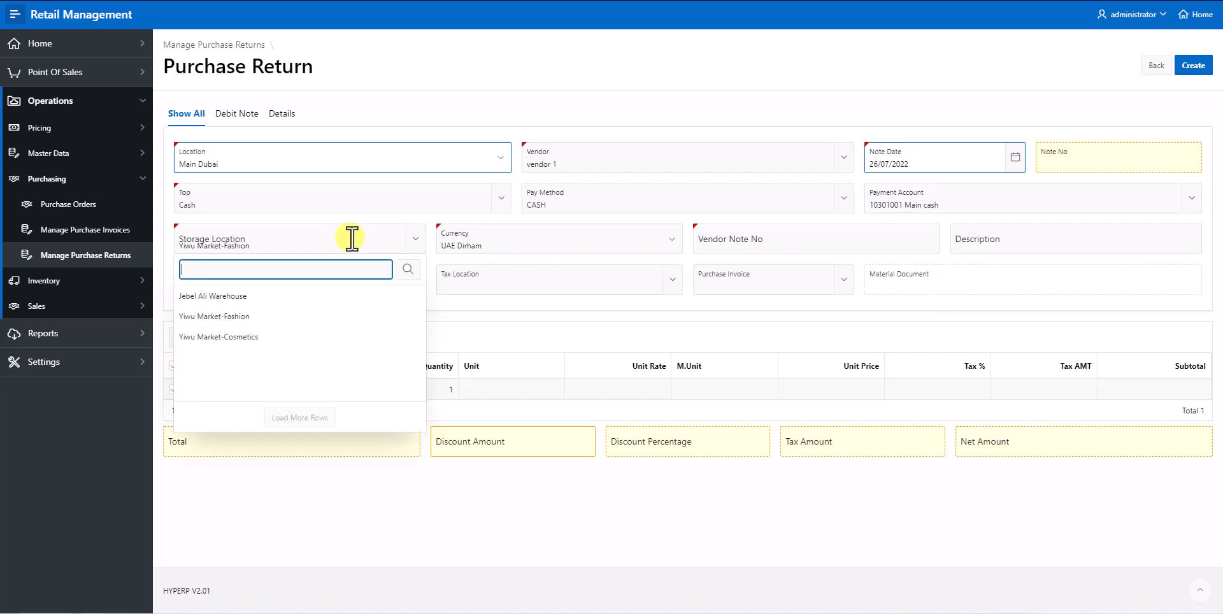
click(282, 314)
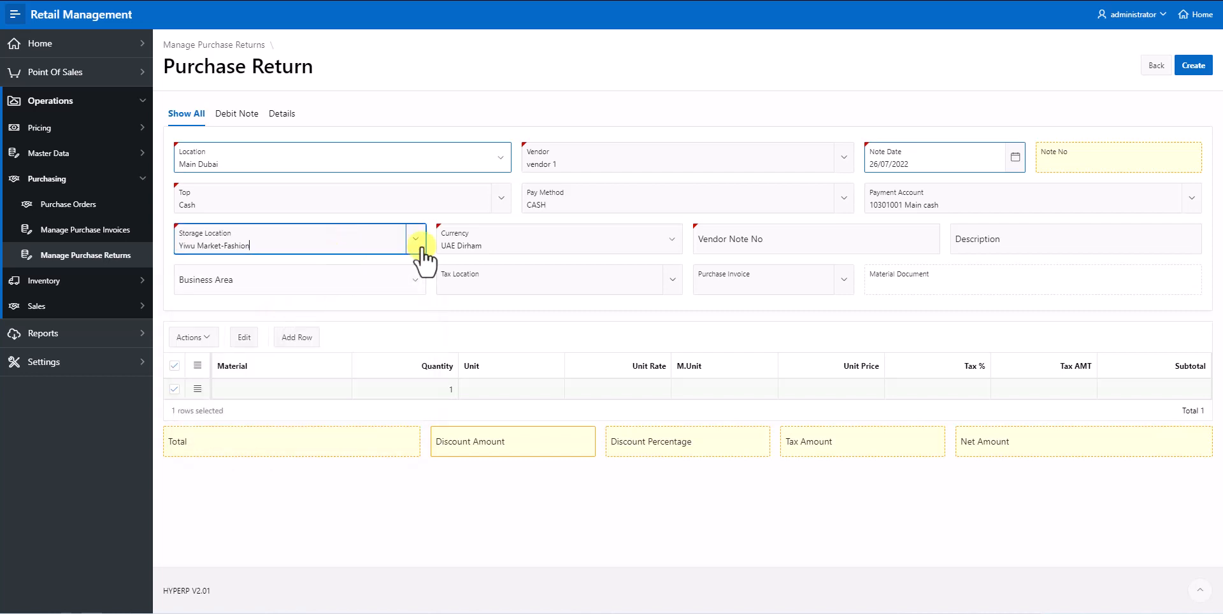
click(513, 243)
click(514, 243)
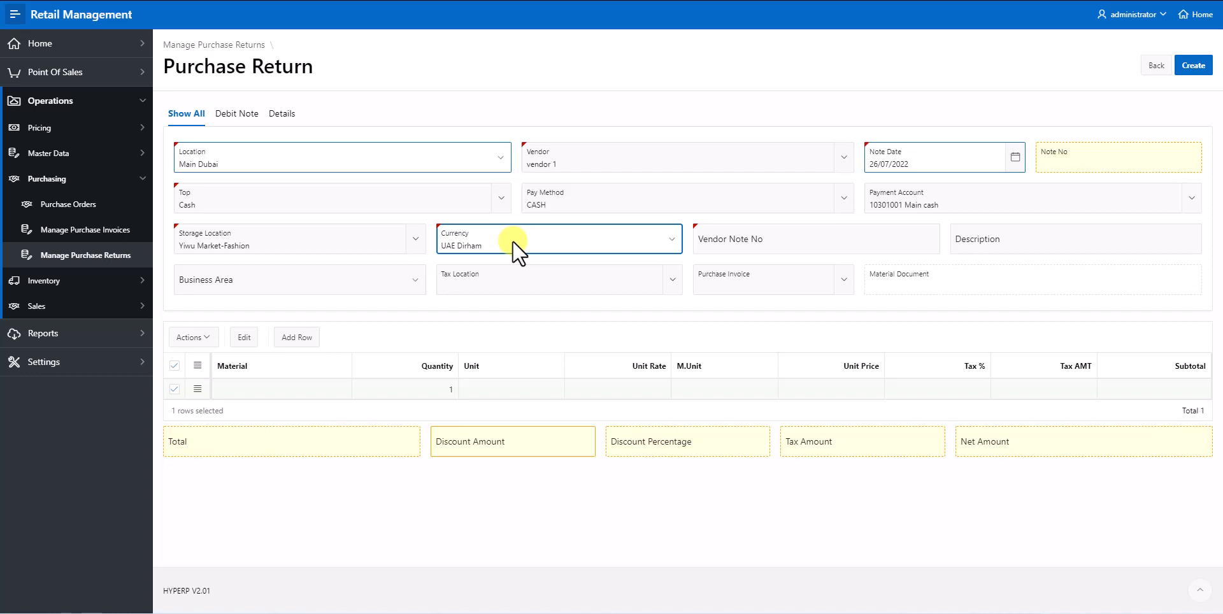
Enter 123456 as the vendor note number and DAMAGE RETURN as the description.
click(796, 241)
text(12)
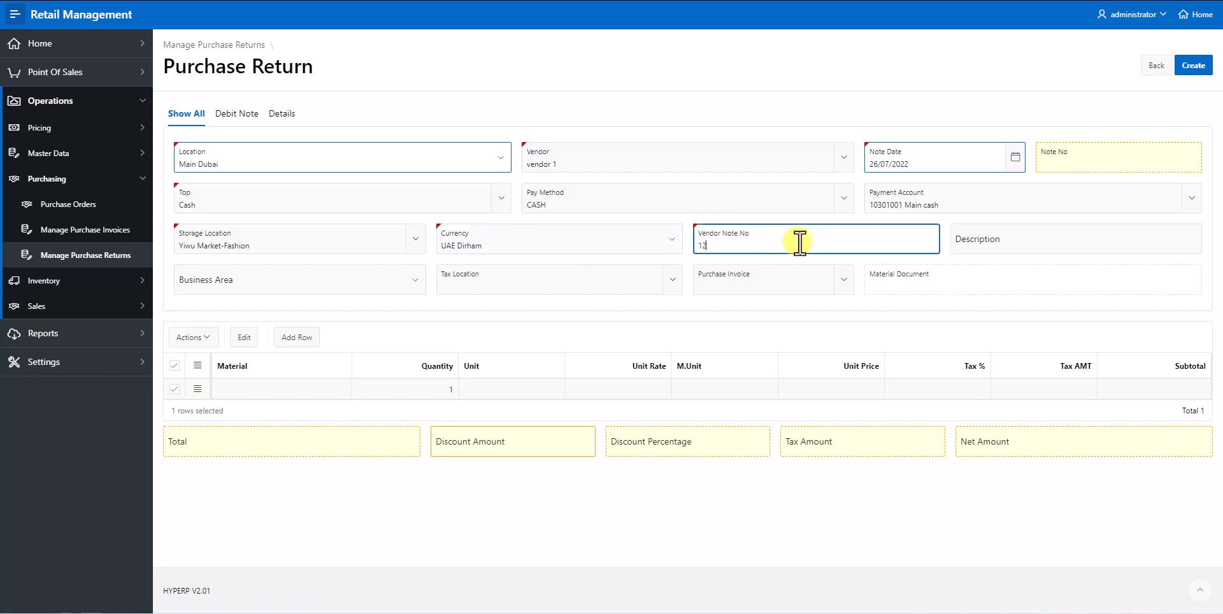
text(3456)
click(1068, 241)
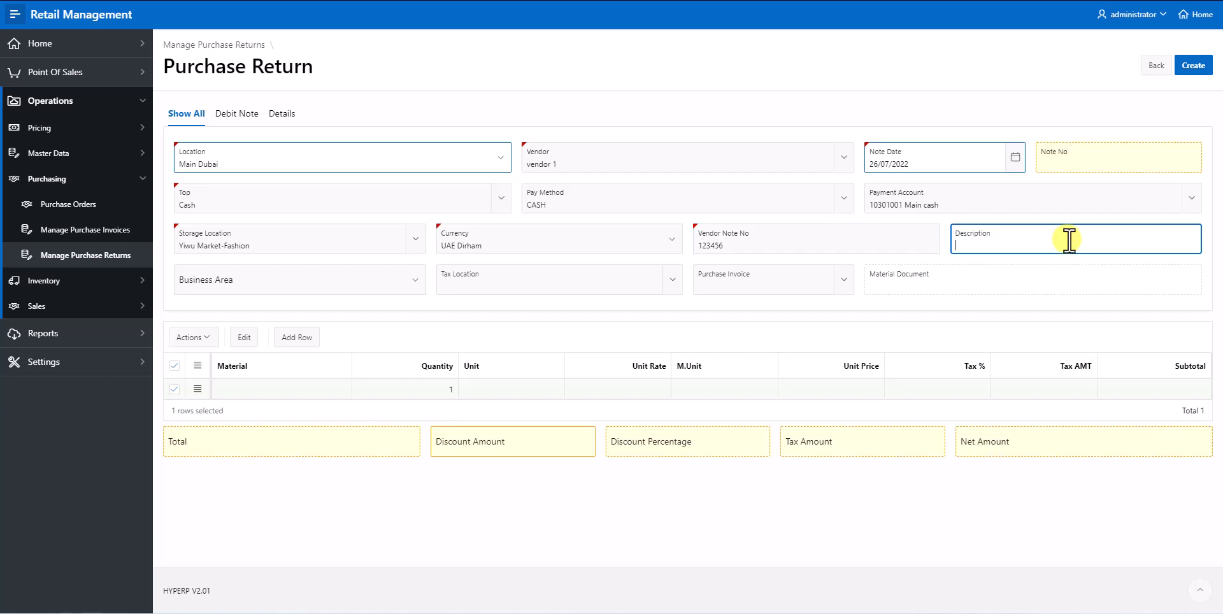
text(DAMAGE RETURN)
Set the business area to Yiwu Market-Fashion and the tax location to Dubai.
click(414, 282)
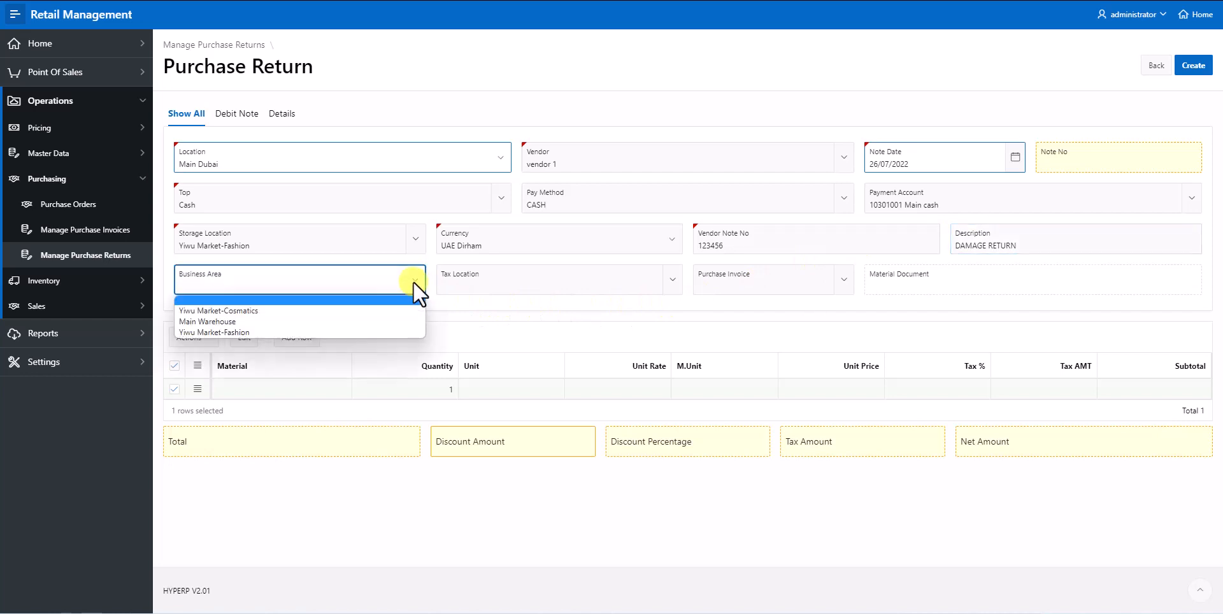
click(253, 331)
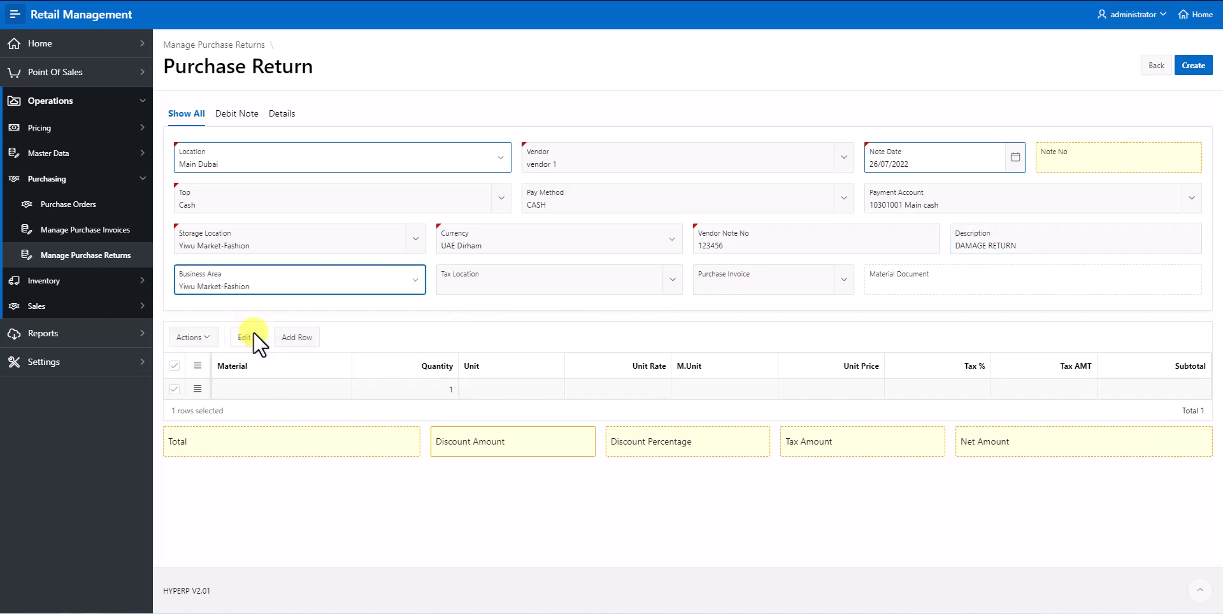
click(531, 280)
click(476, 386)
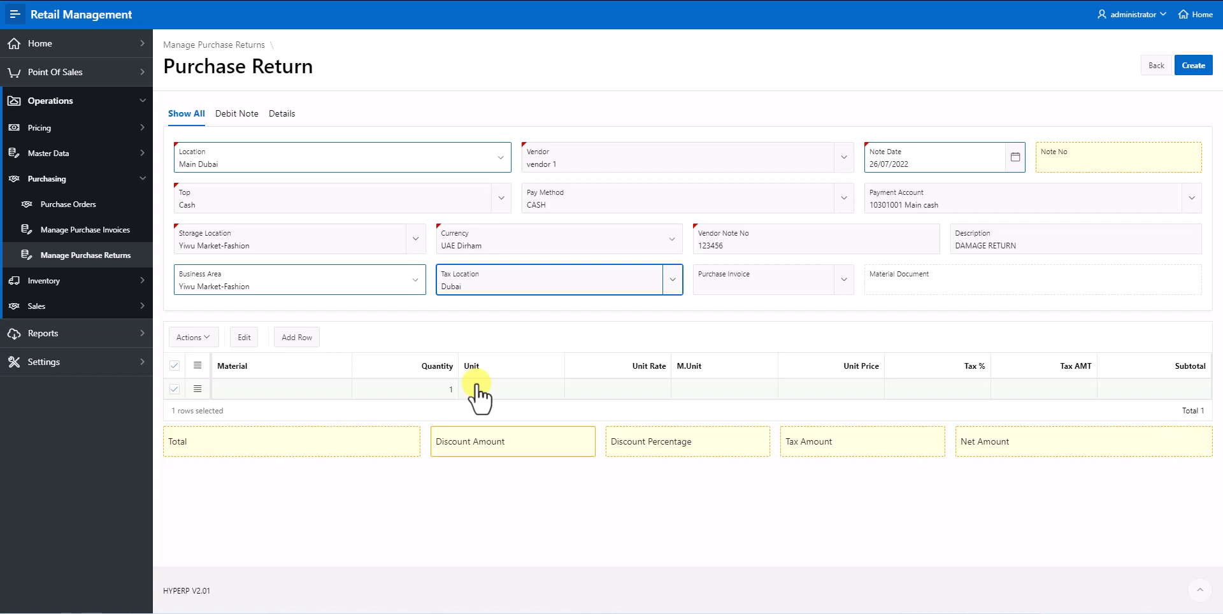
click(270, 389)
click(270, 389)
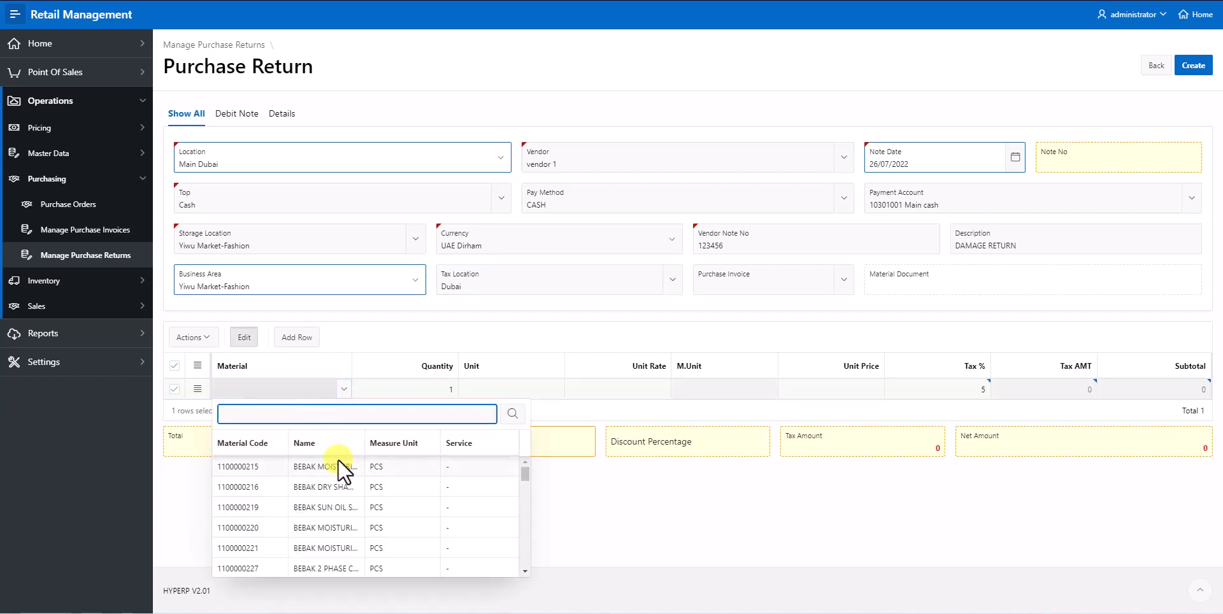
click(339, 466)
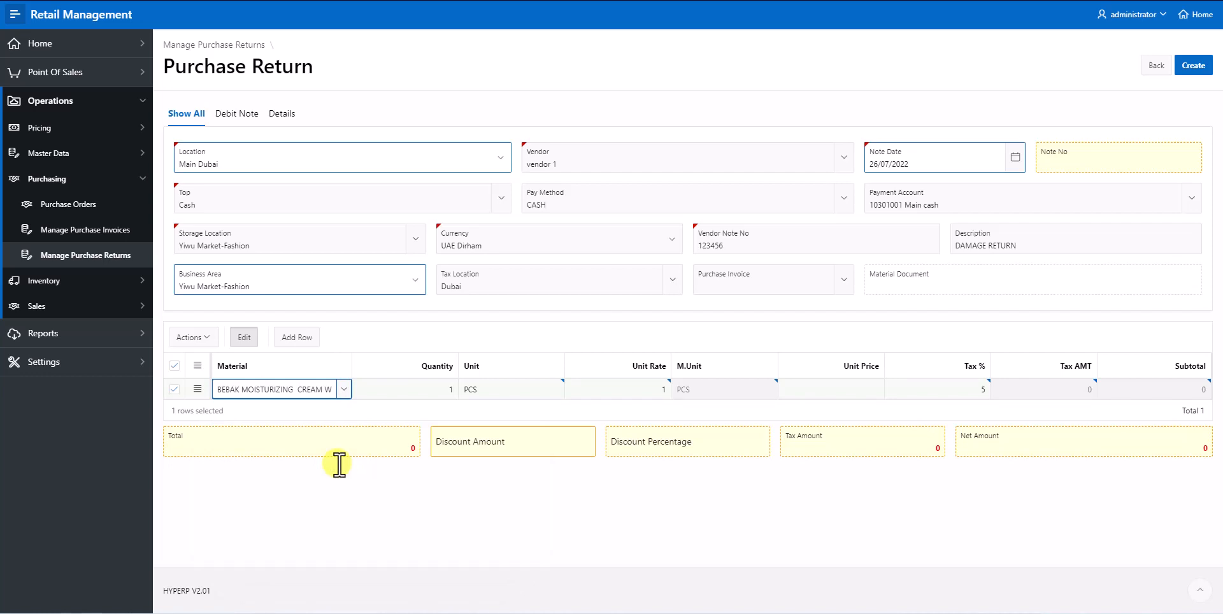
Set the moisturizing cream line's quantity to 50 and its unit price to 50.
click(425, 389)
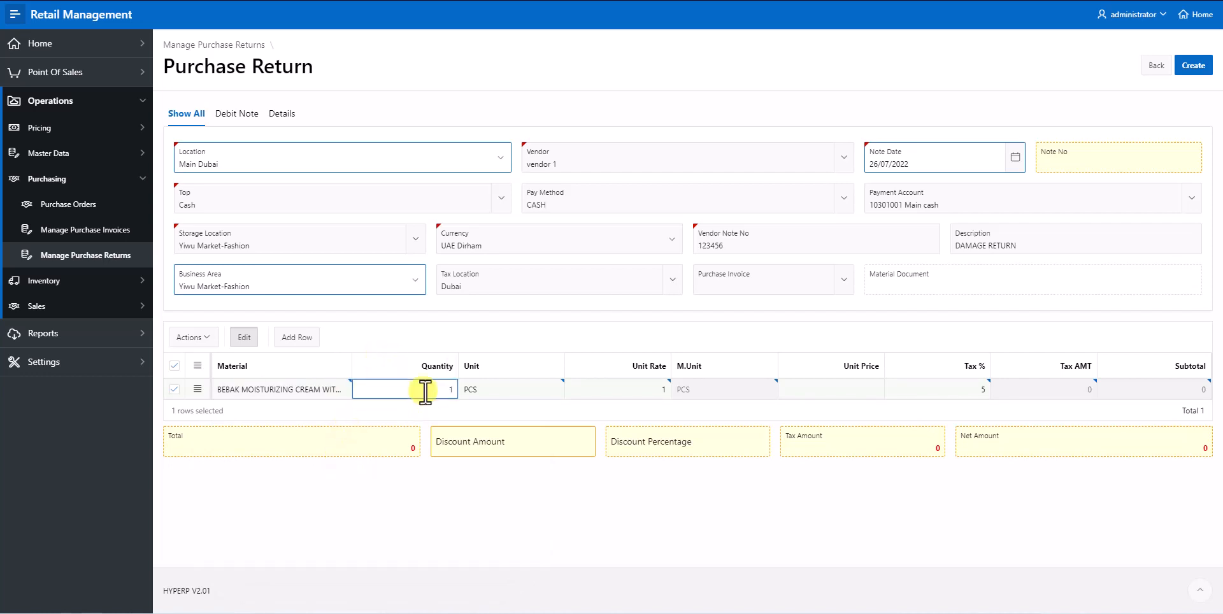
text(00)
key(BackSpace)
key(BackSpace)
key(BackSpace)
click(738, 391)
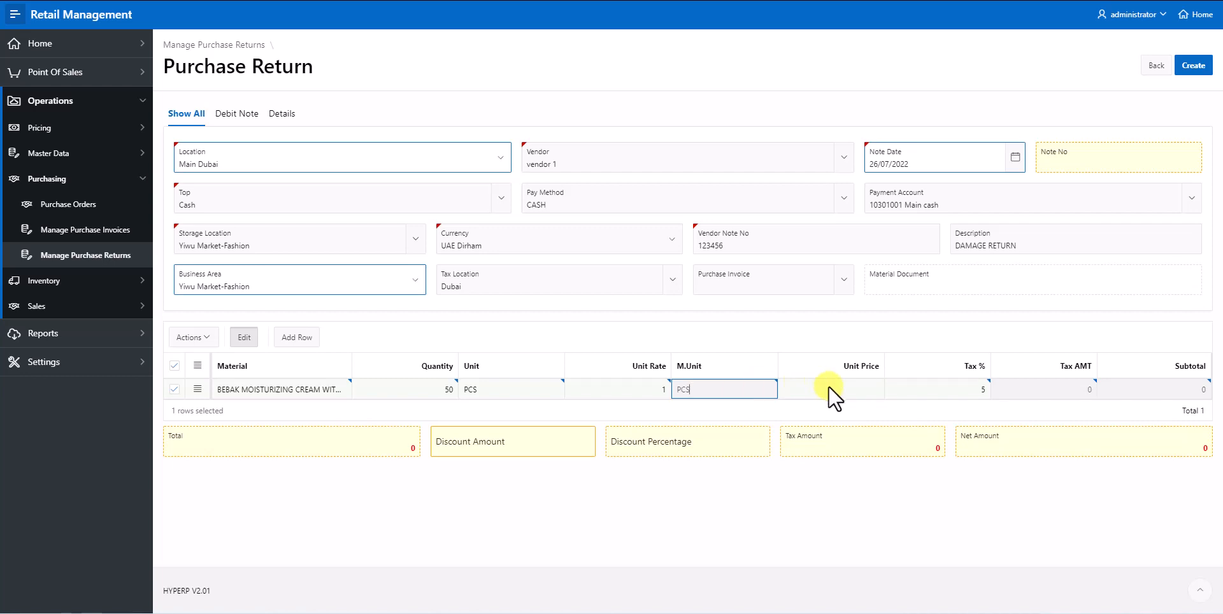
click(844, 393)
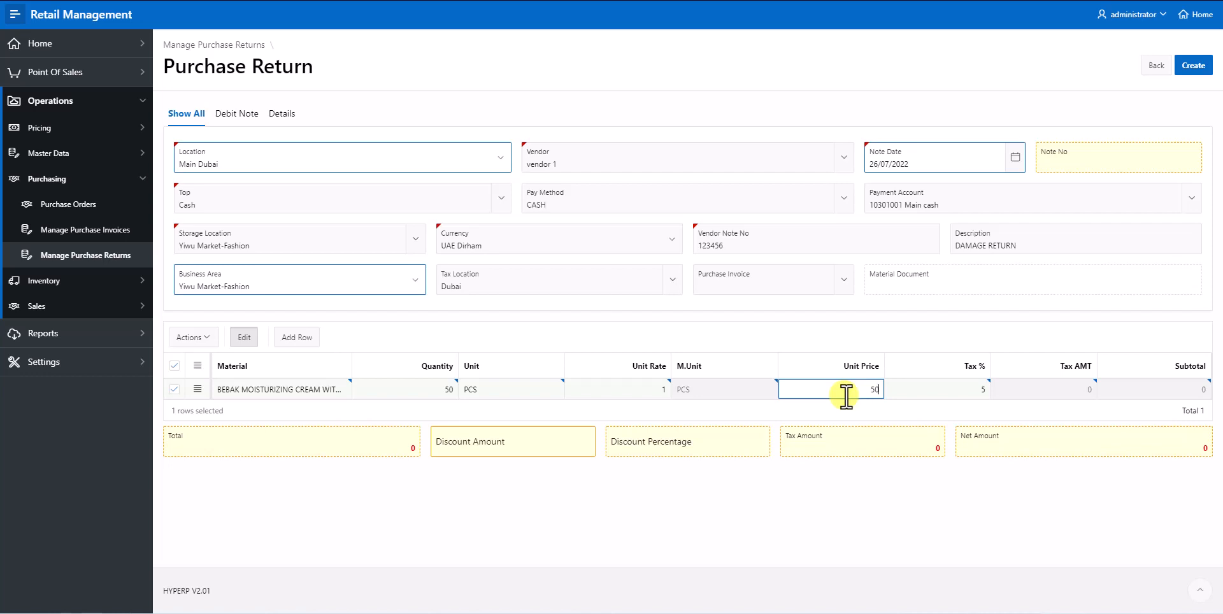
Add an empty second row to the return lines and delete that row.
click(312, 339)
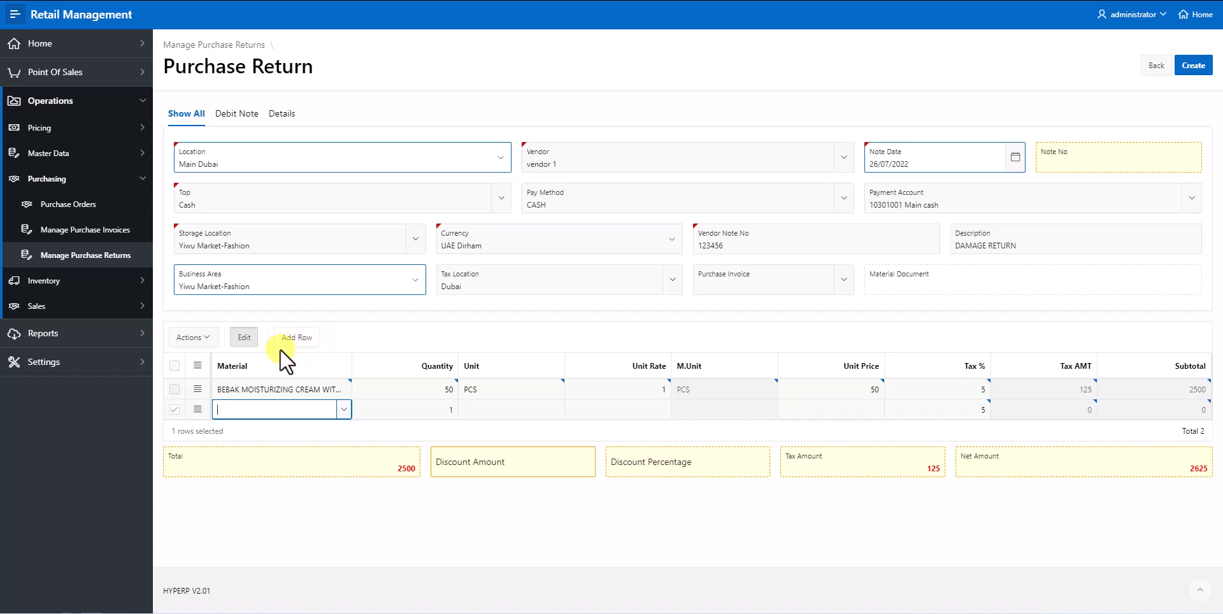
click(198, 409)
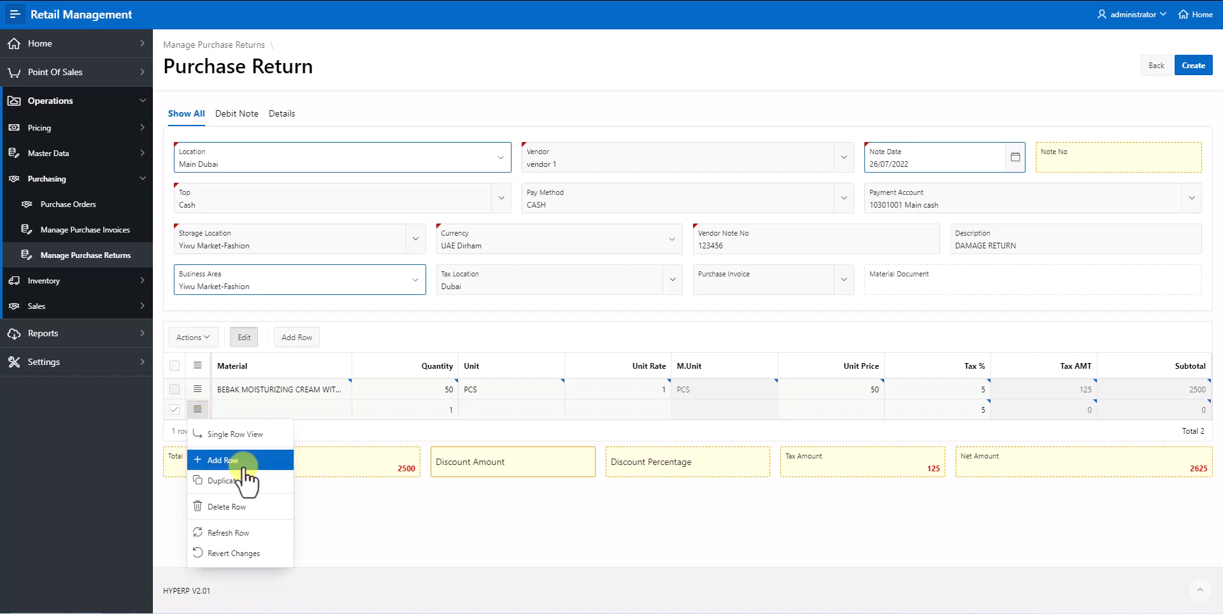
click(260, 508)
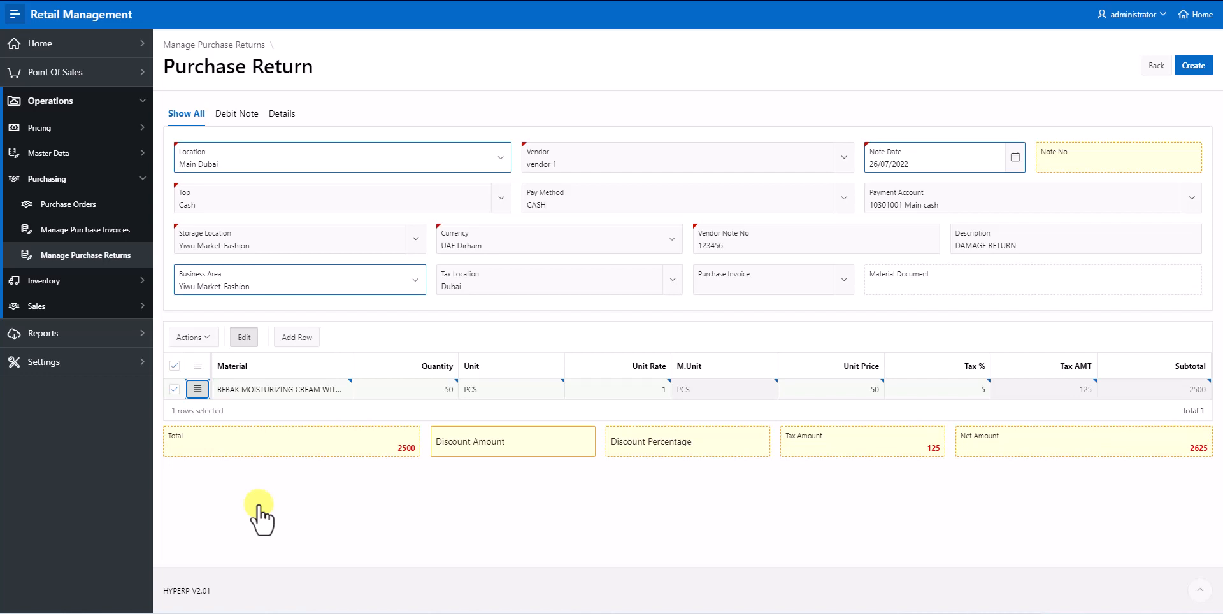
Create the purchase return and go back to the list of debit notes.
click(1179, 74)
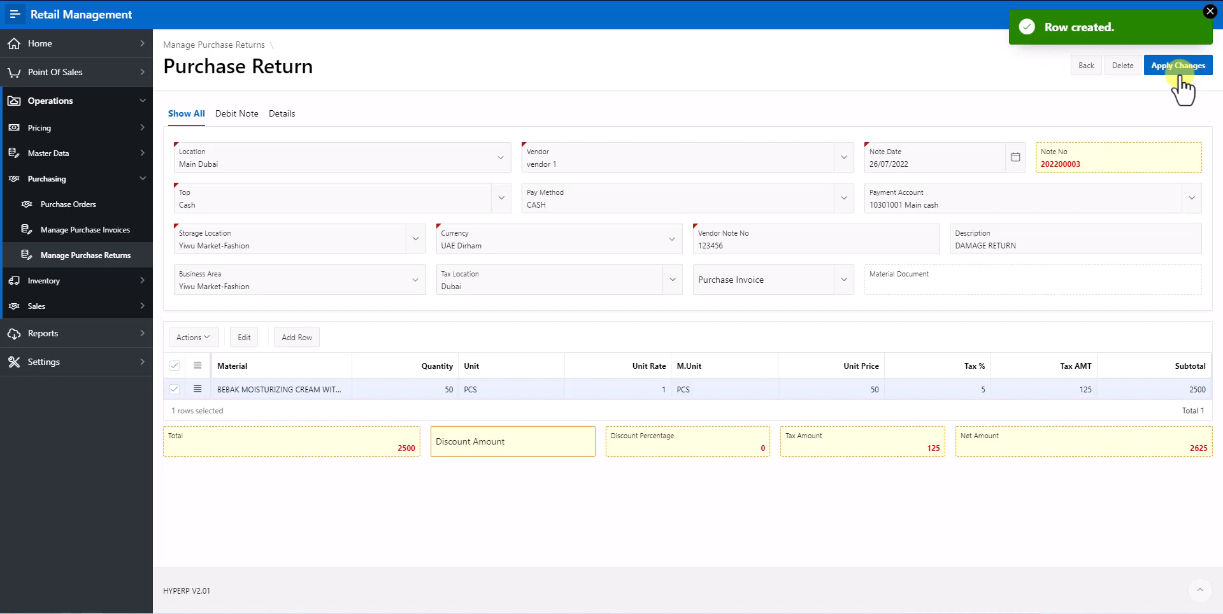
click(1090, 68)
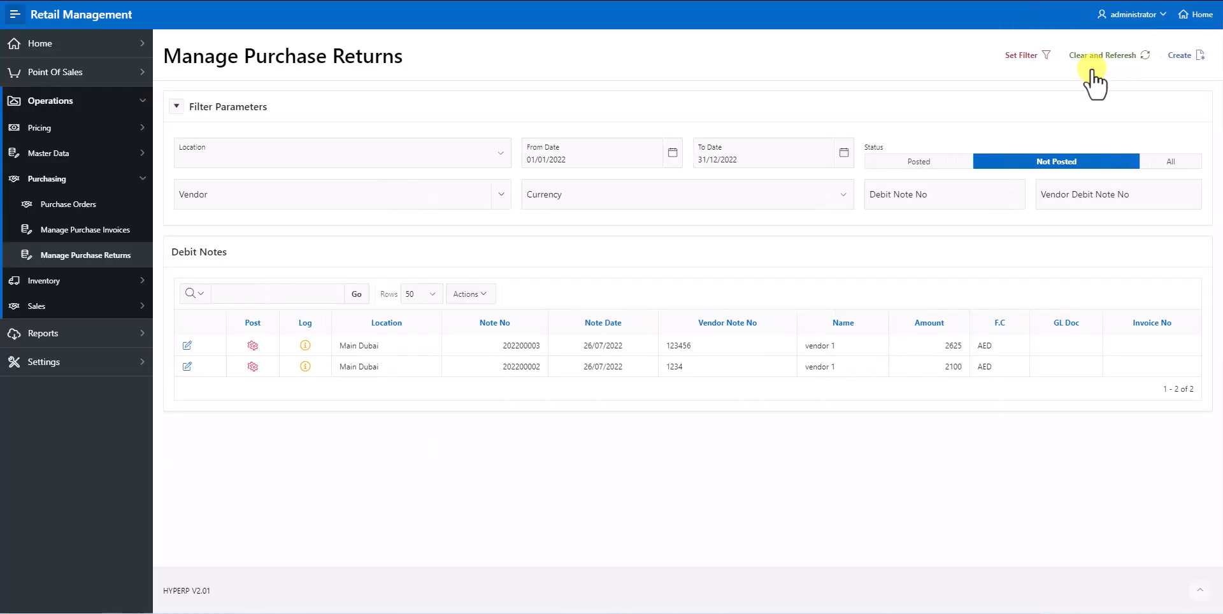